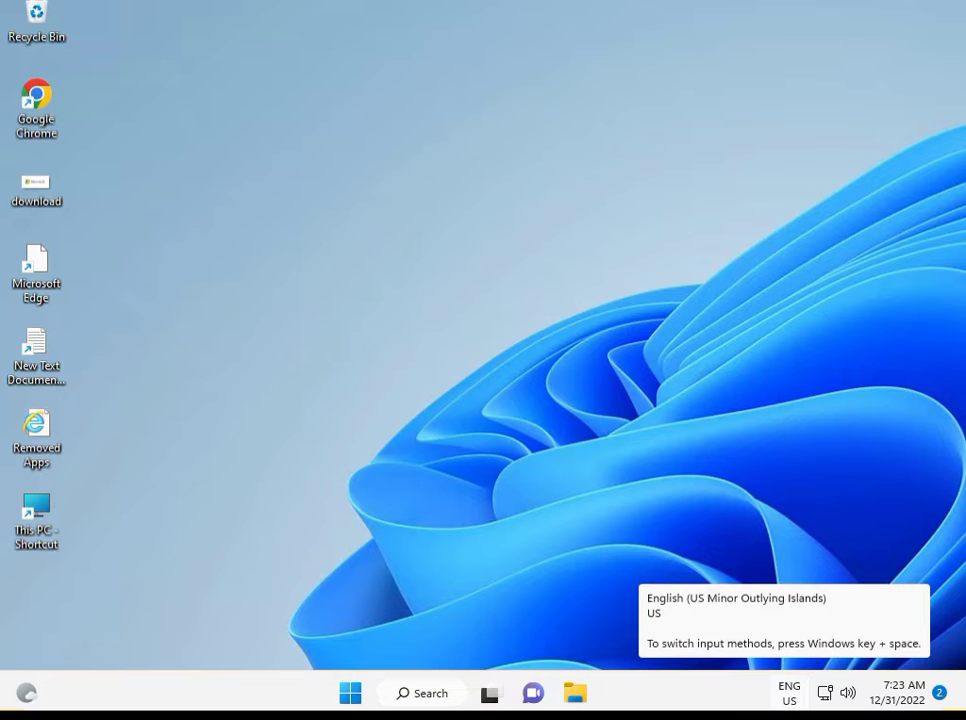
Search Start for 'rege' and run Registry Editor as administrator.
click(351, 700)
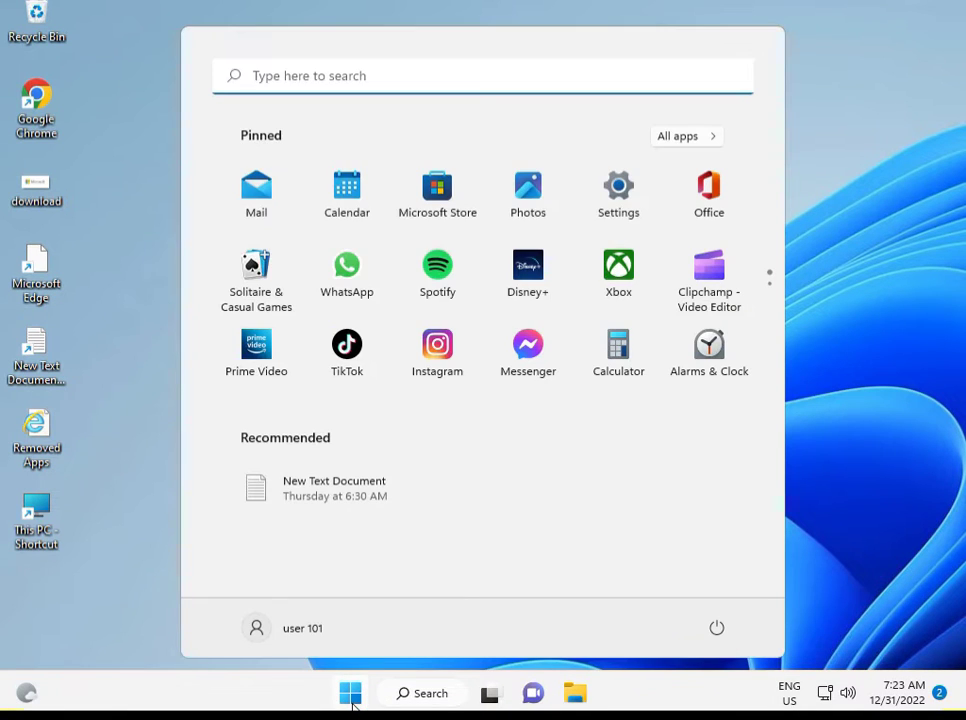
text(rege)
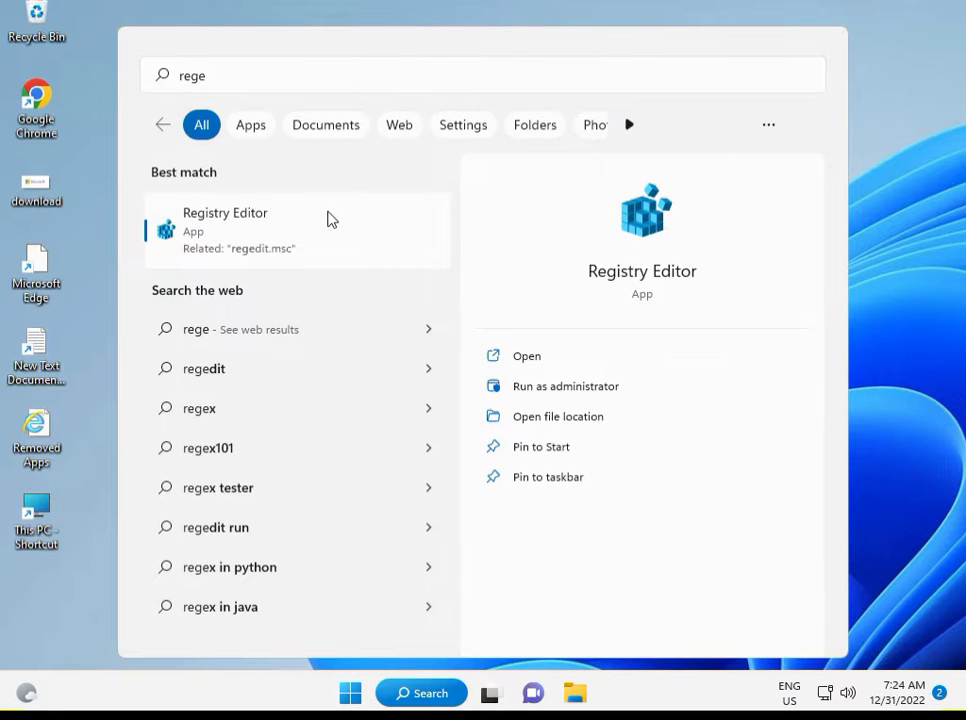
right_click(330, 218)
click(364, 243)
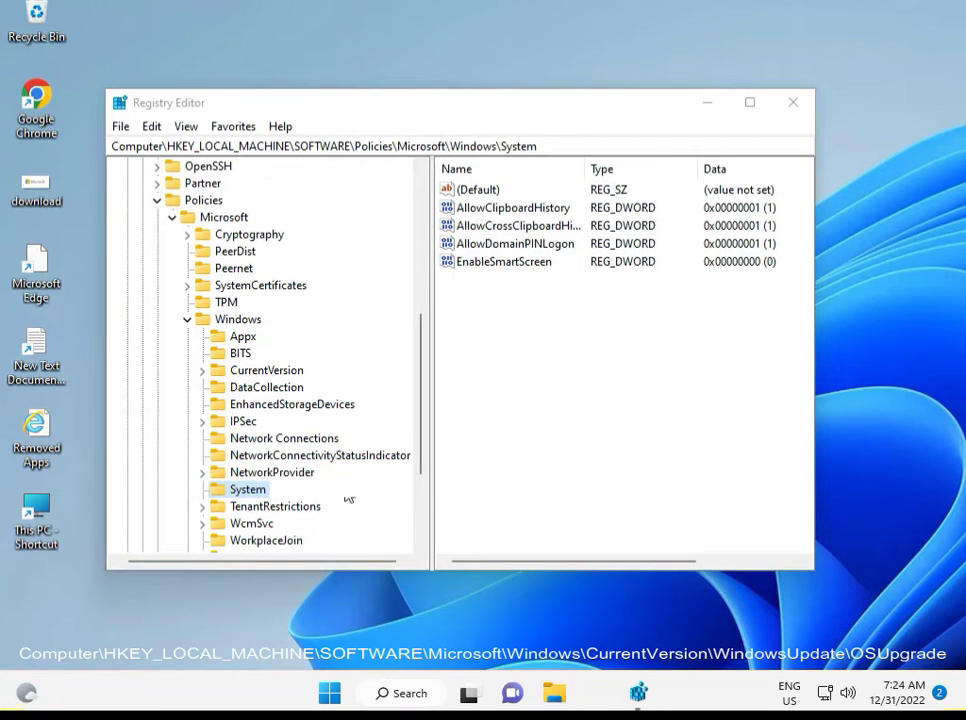
Collapse the Policies\Windows branch, dismiss the Security notification, and re-expand HKEY_LOCAL_MACHINE.
click(186, 319)
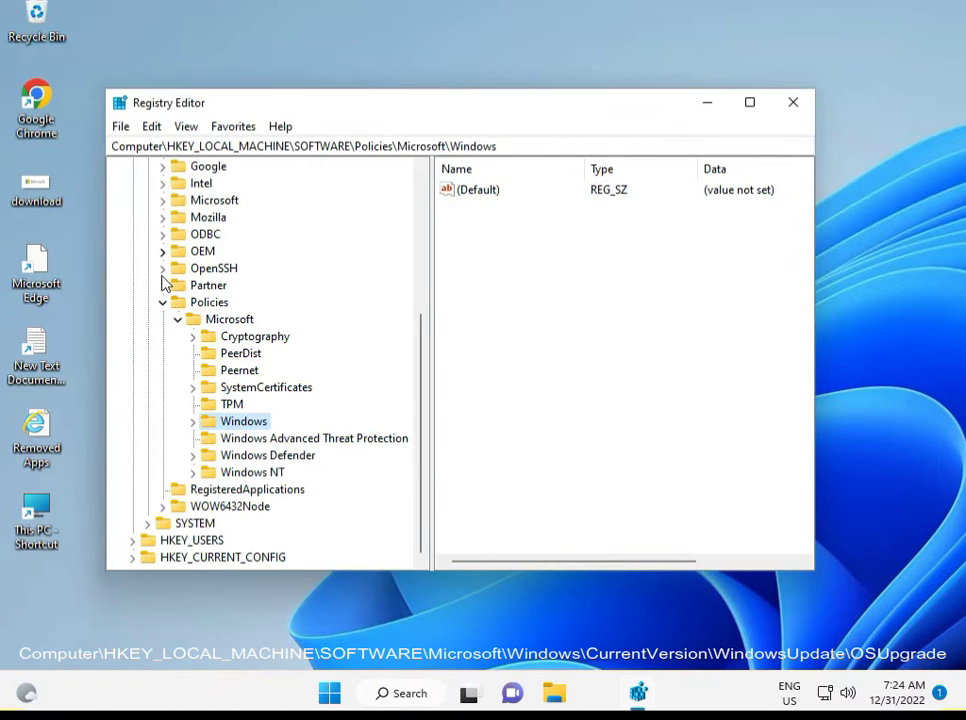
click(163, 302)
click(150, 252)
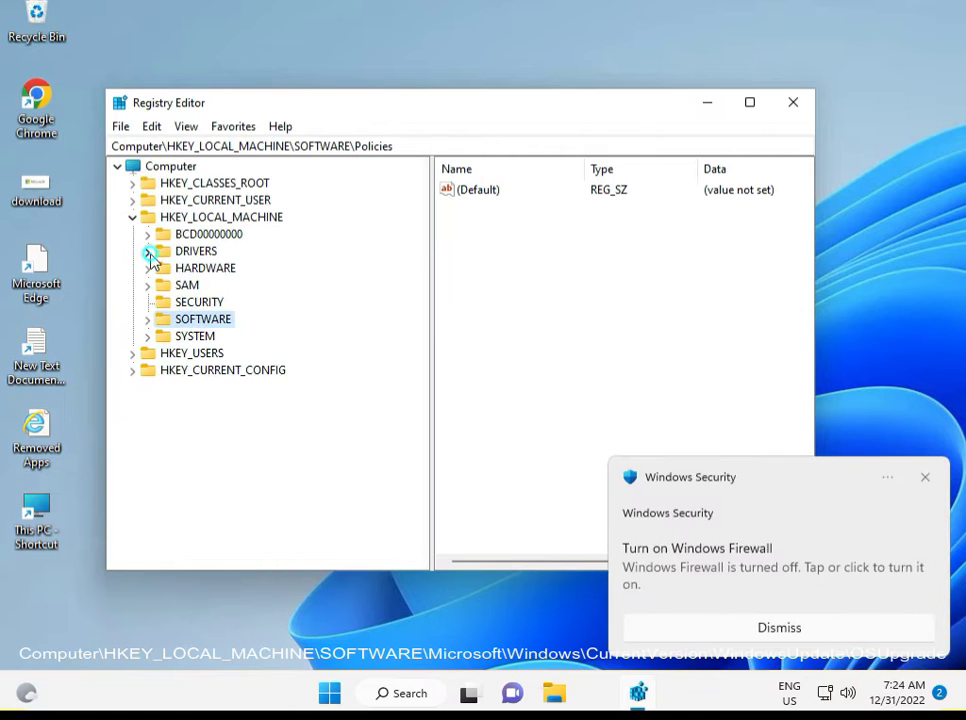
click(133, 217)
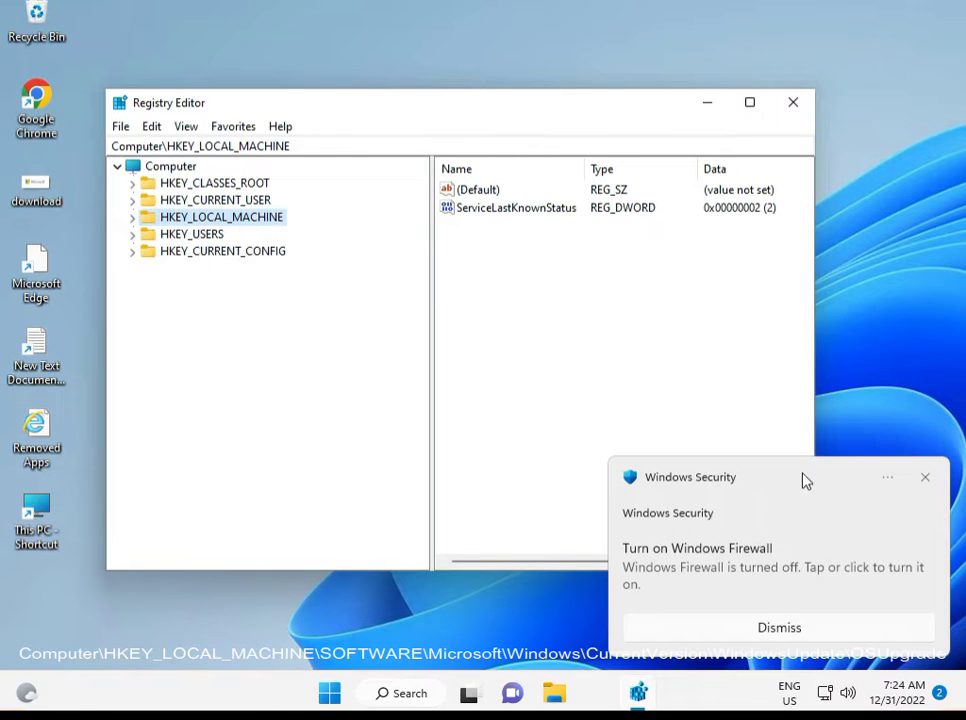
click(926, 478)
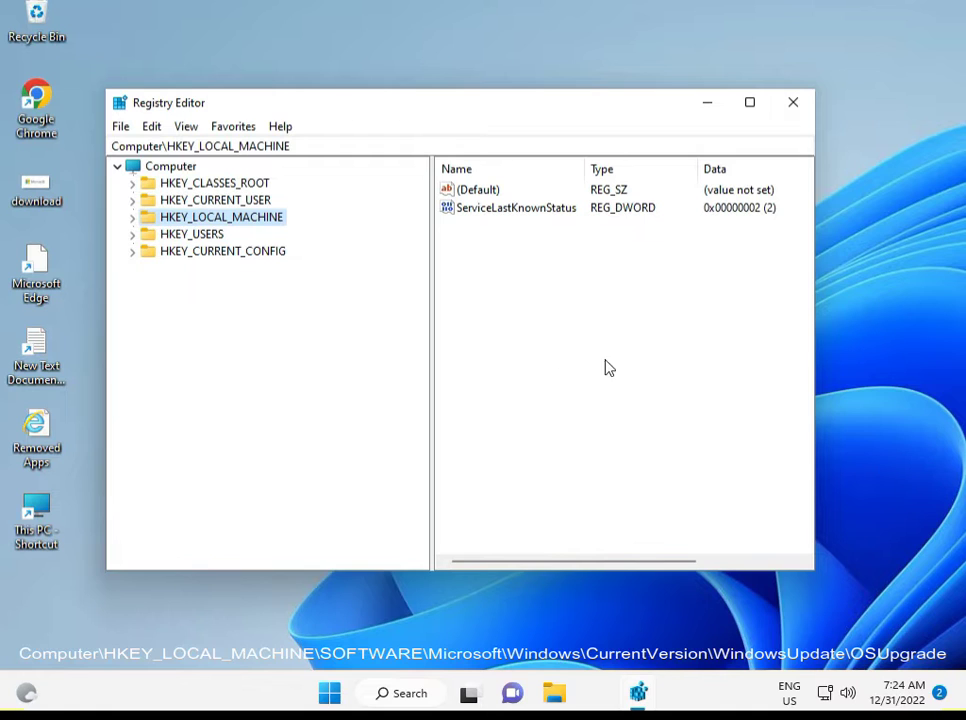
click(133, 217)
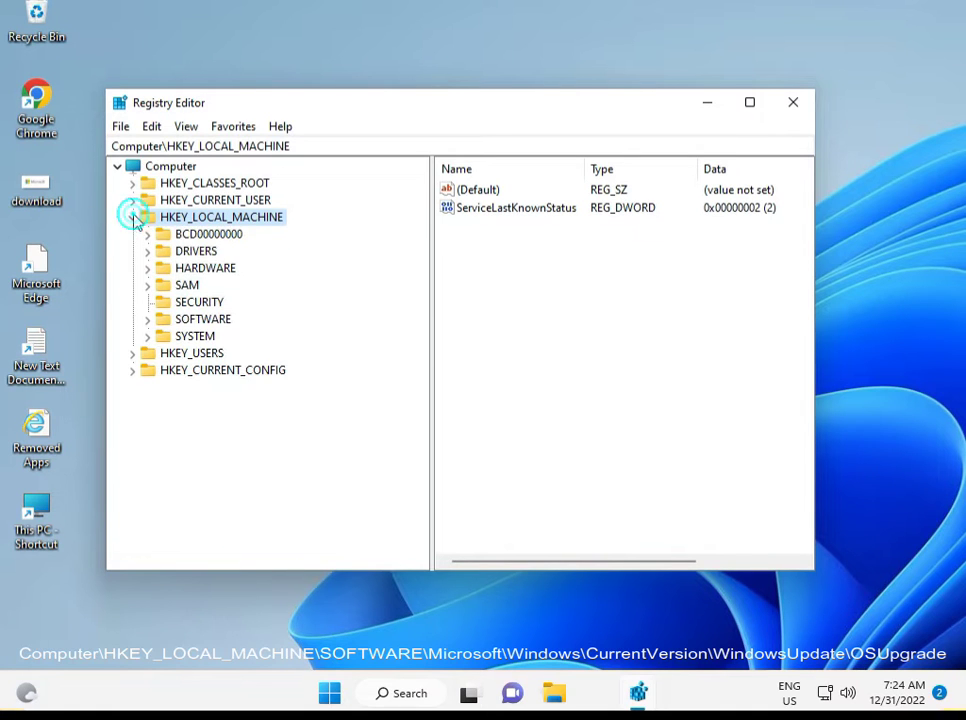
Expand SOFTWARE and Microsoft, then scroll down to the Windows subkey.
click(148, 319)
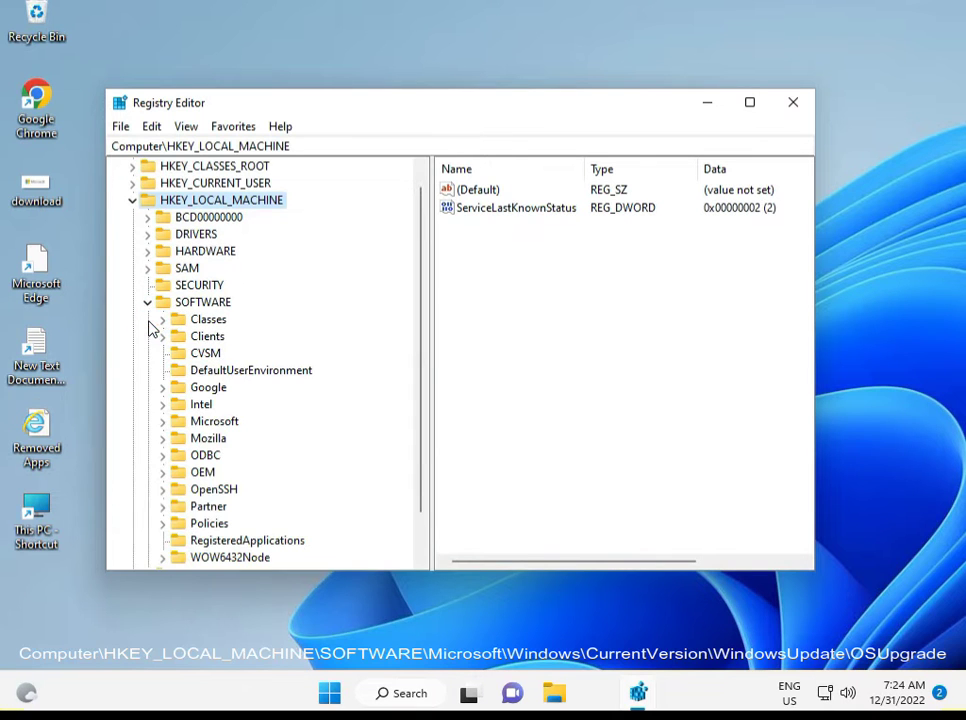
scroll(175, 415, down, 1)
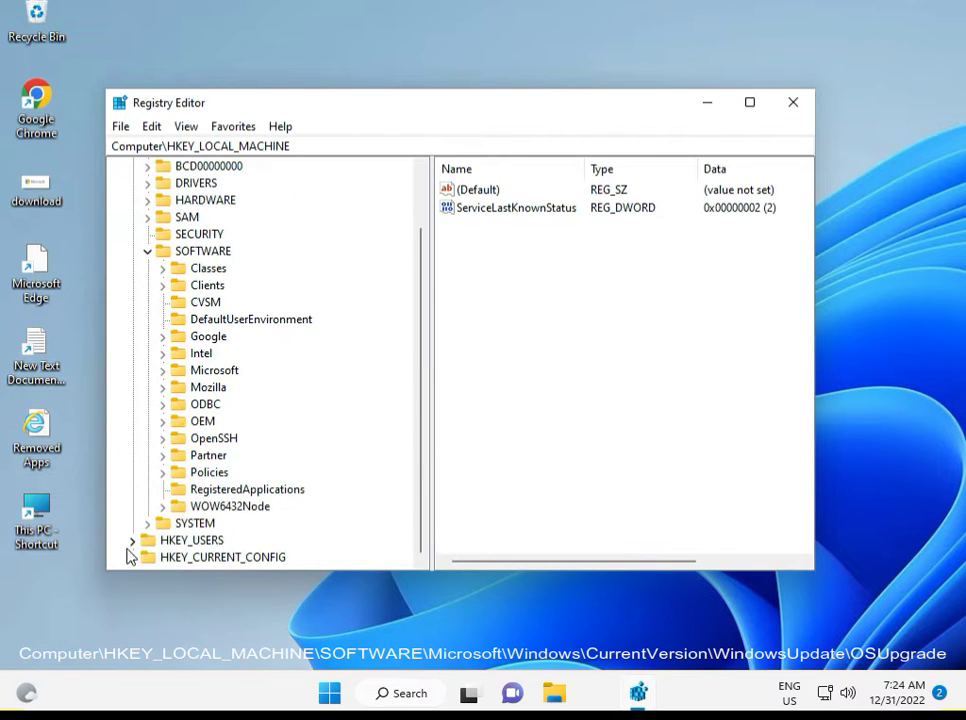
click(163, 372)
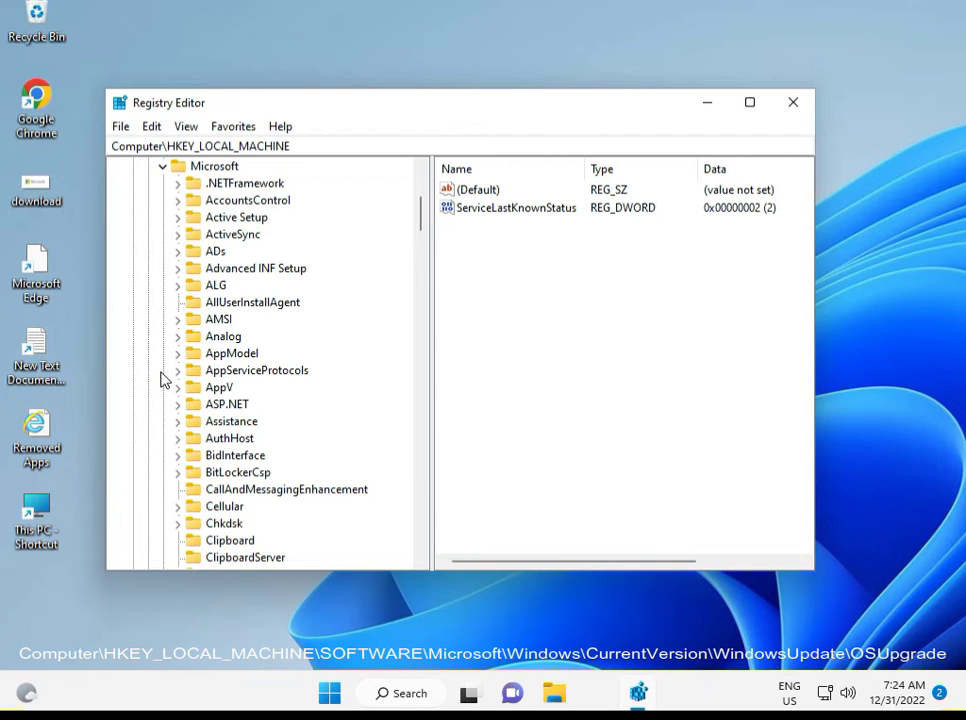
scroll(192, 438, down, 5)
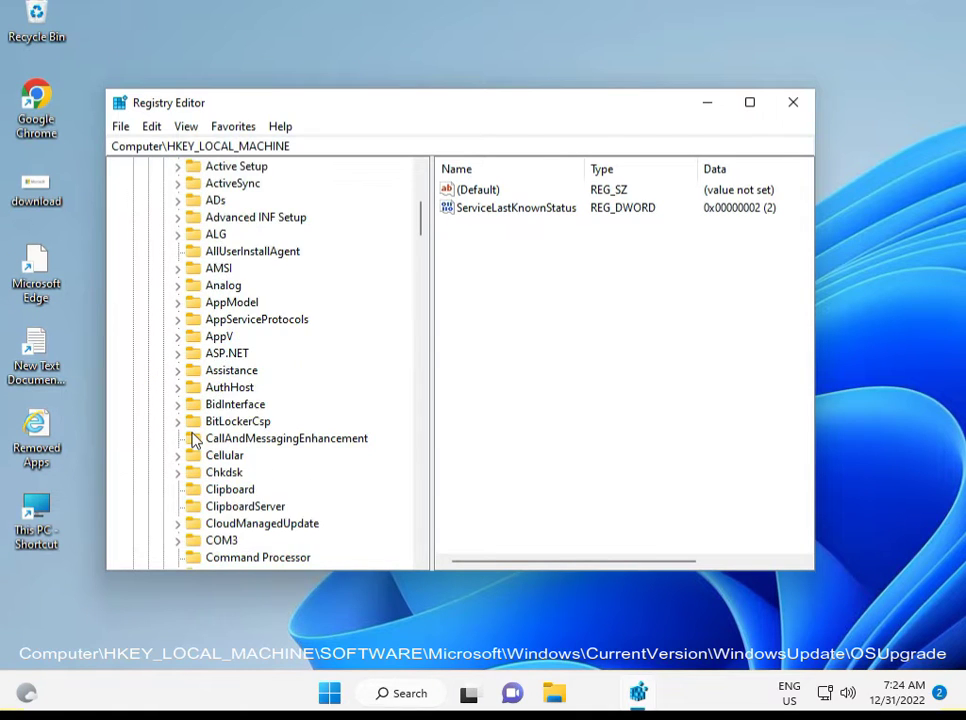
scroll(195, 440, down, 5)
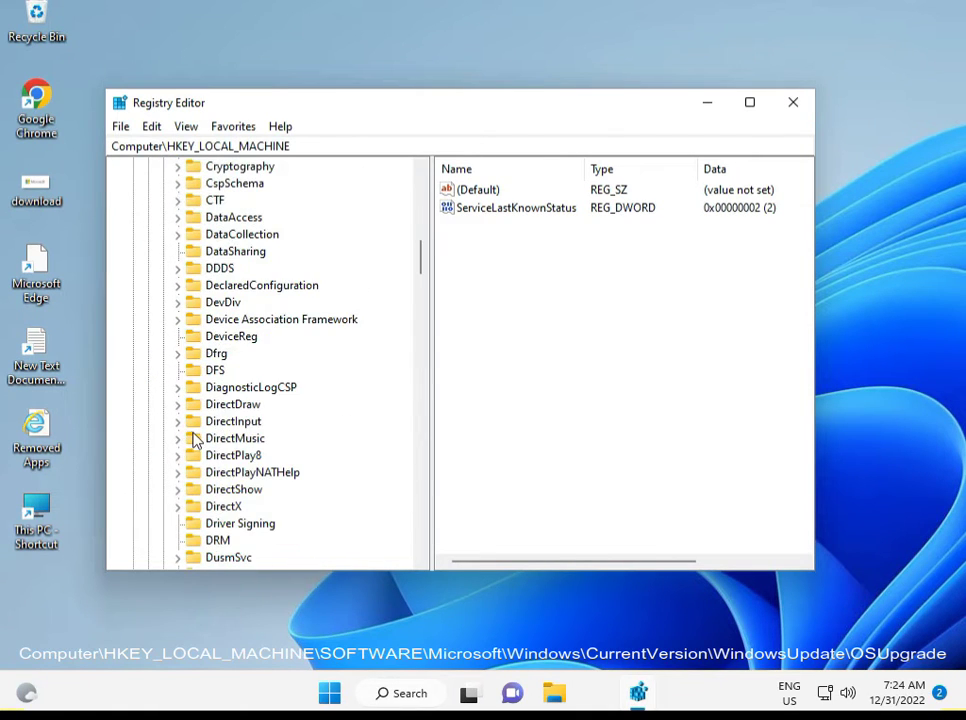
scroll(195, 440, down, 8)
scroll(195, 440, down, 5)
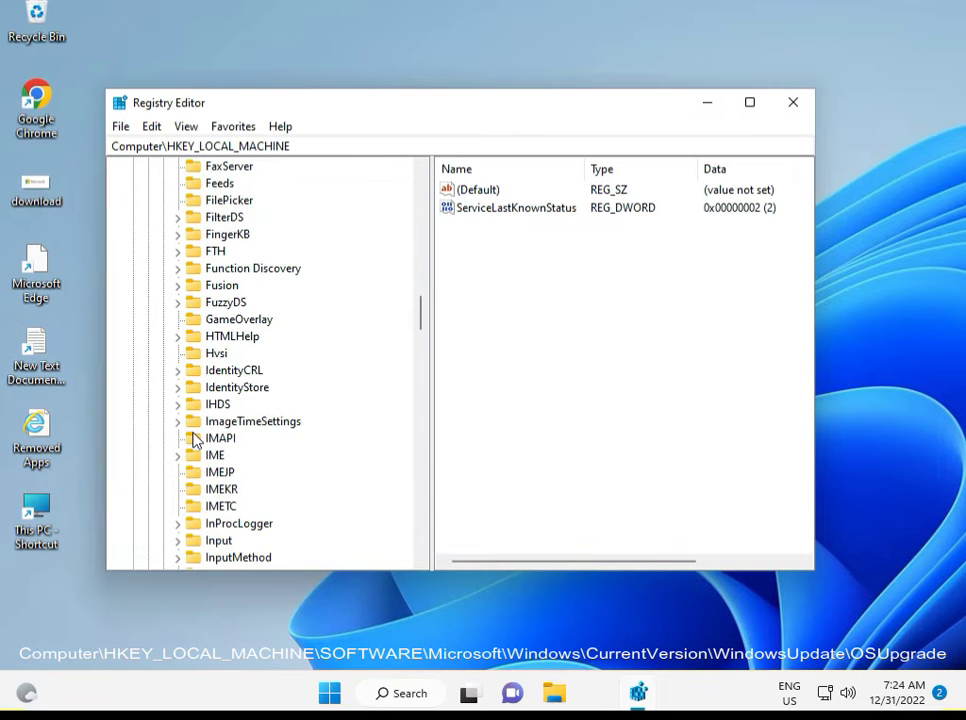
scroll(195, 440, down, 13)
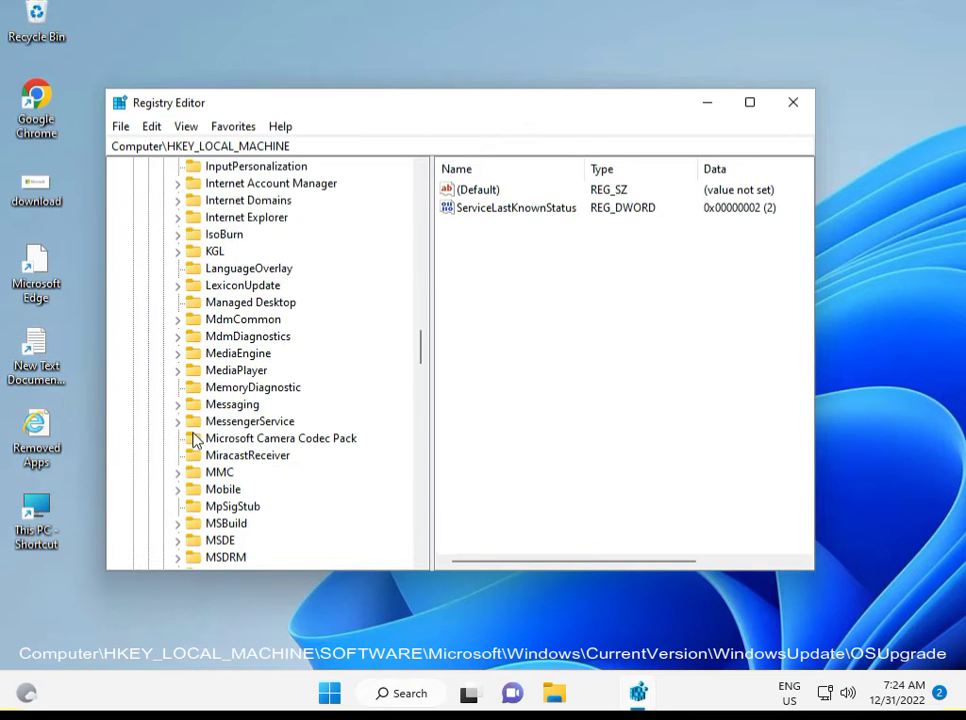
scroll(195, 440, down, 5)
scroll(195, 440, down, 10)
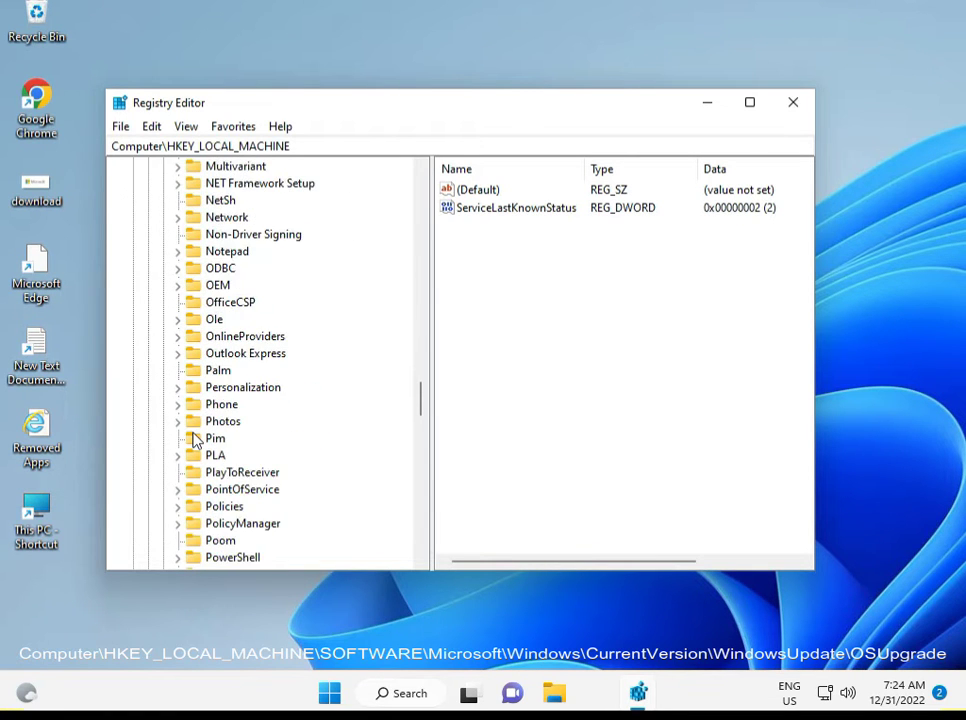
scroll(195, 440, down, 10)
scroll(195, 440, down, 1)
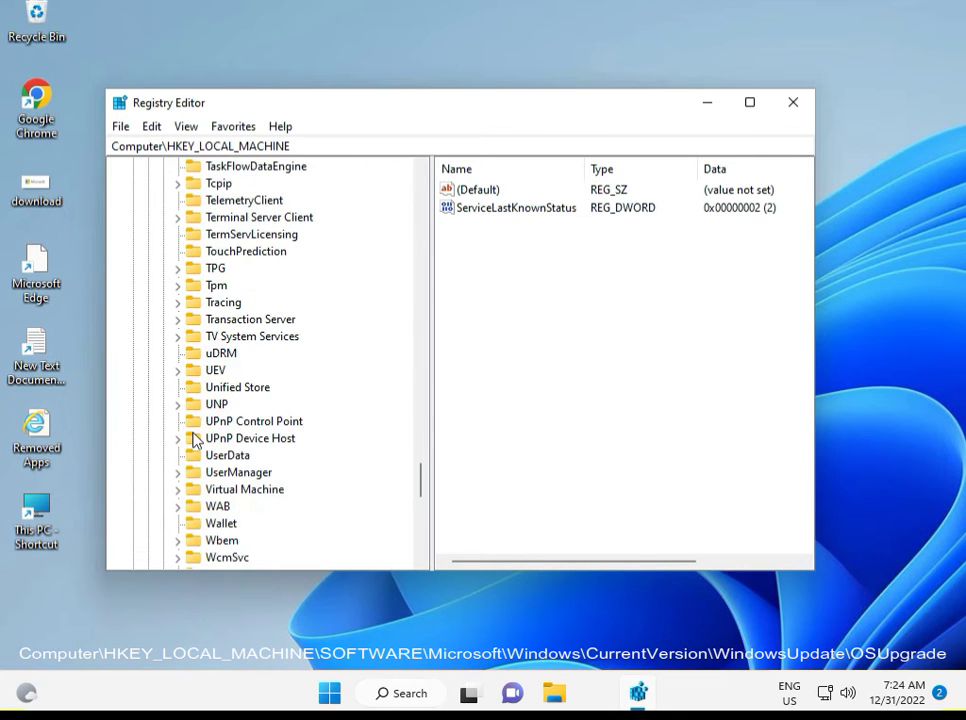
scroll(195, 440, down, 1)
scroll(195, 440, down, 2)
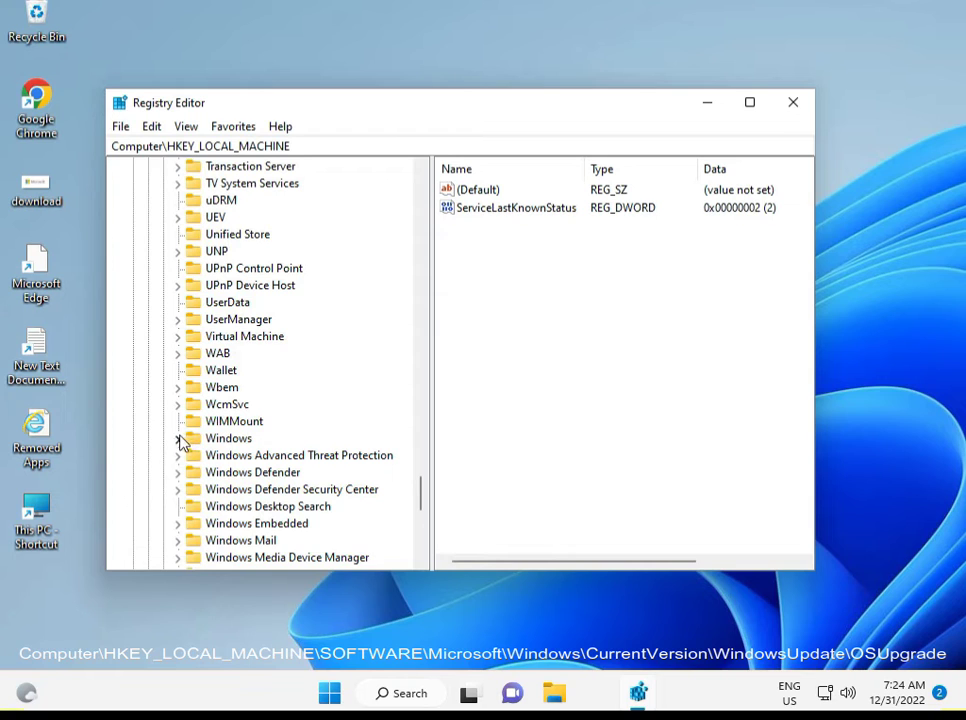
Expand Windows, CurrentVersion and WindowsUpdate to list WindowsUpdate's subkeys.
click(179, 440)
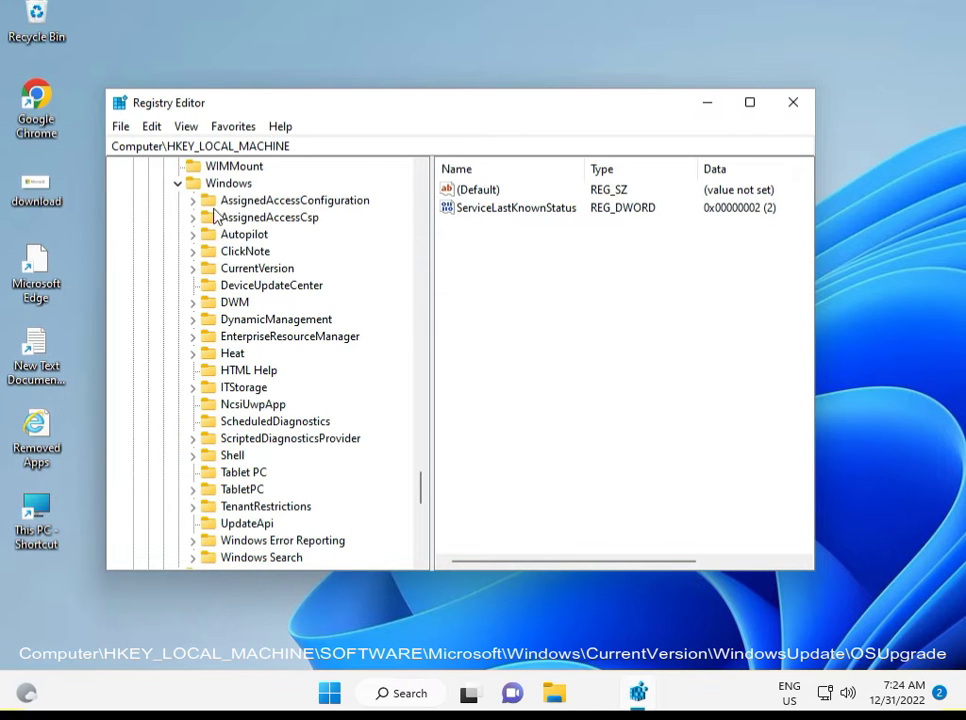
click(193, 268)
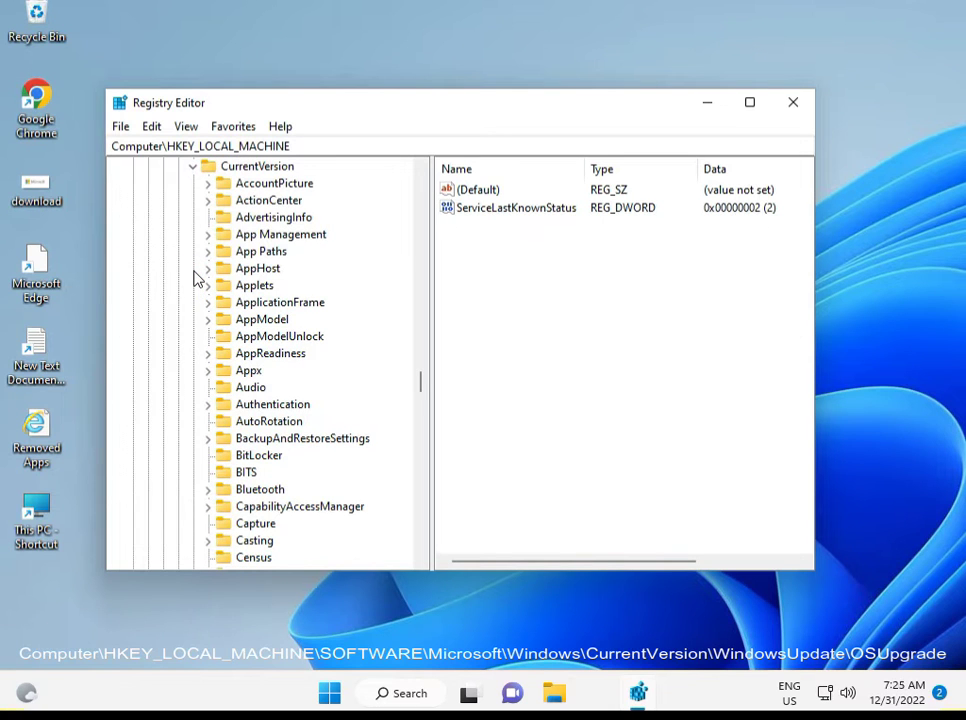
scroll(295, 360, down, 11)
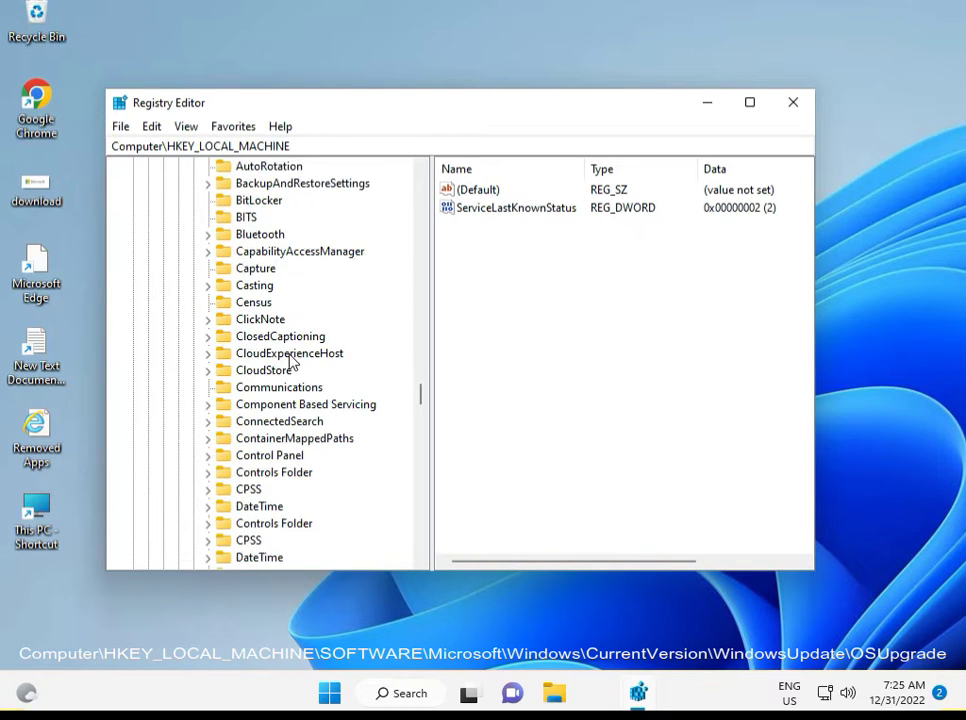
scroll(290, 358, down, 20)
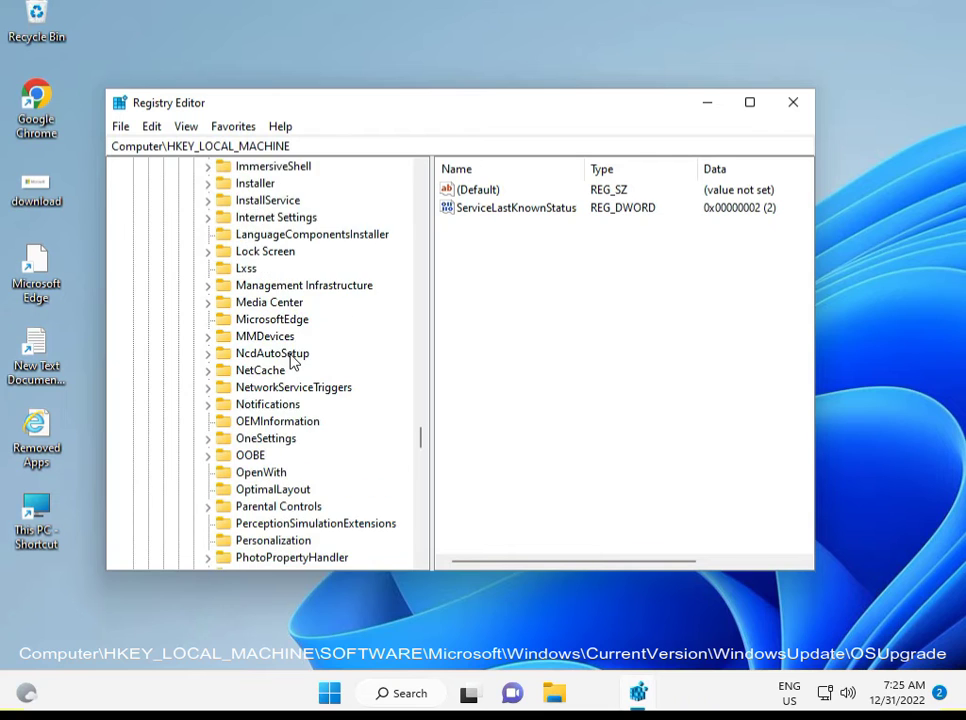
scroll(292, 360, down, 10)
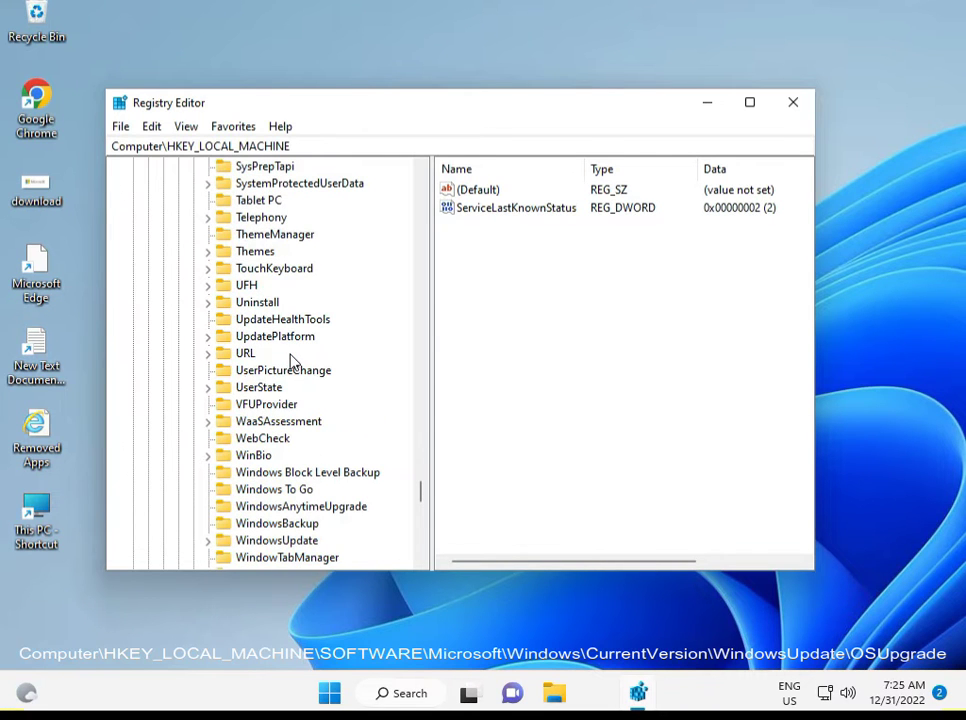
scroll(295, 365, down, 1)
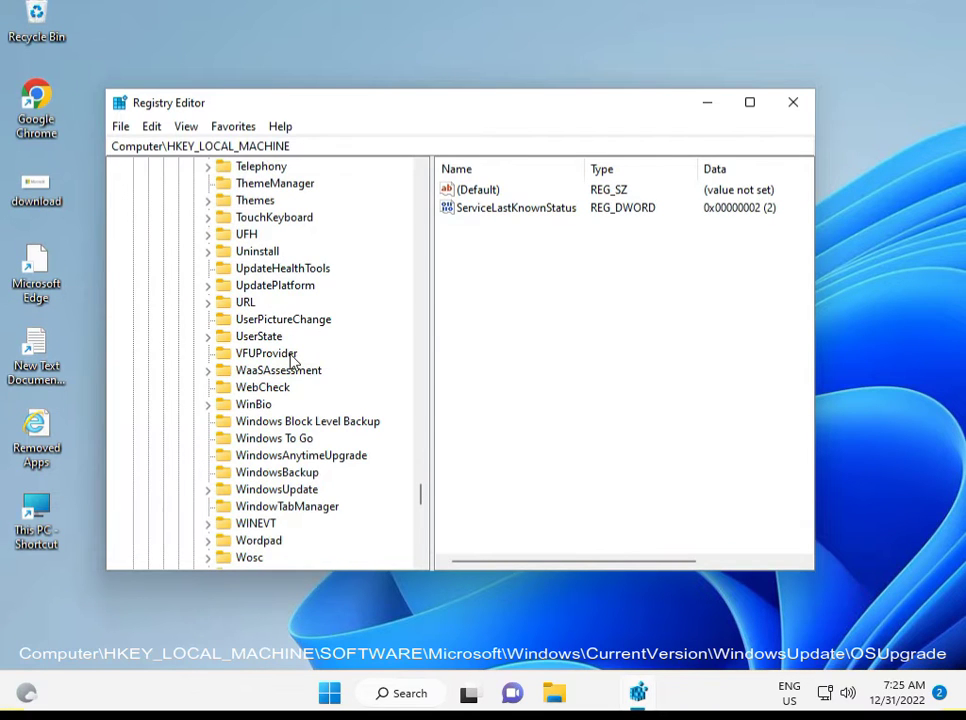
click(208, 489)
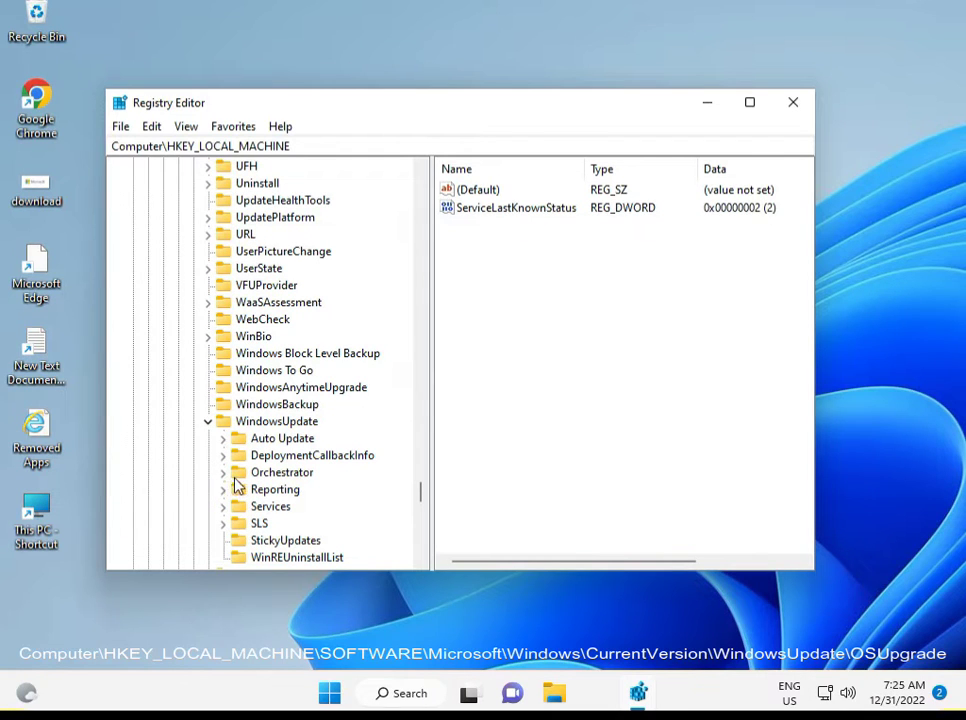
scroll(265, 470, down, 1)
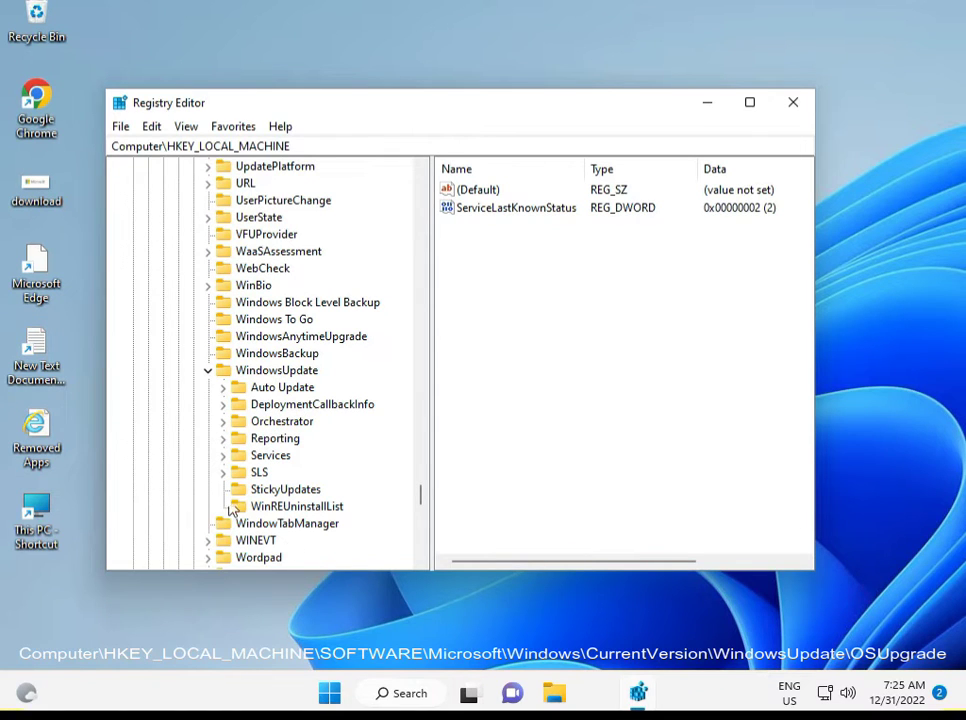
Create a stray New Key #1 subkey under the Reporting key.
right_click(268, 443)
mouse_move(306, 472)
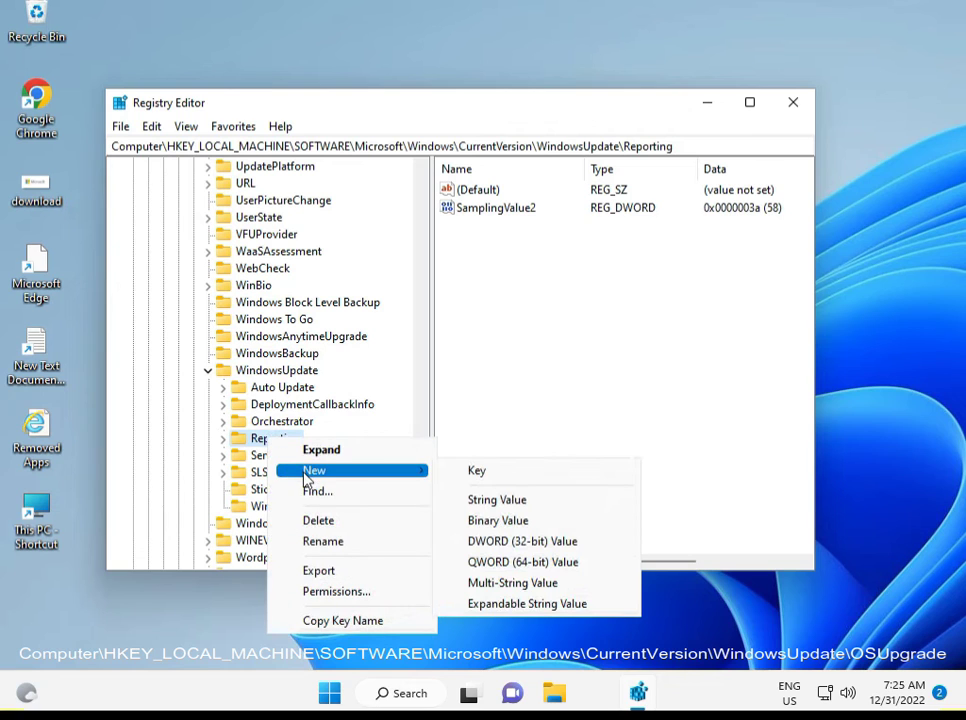
click(466, 476)
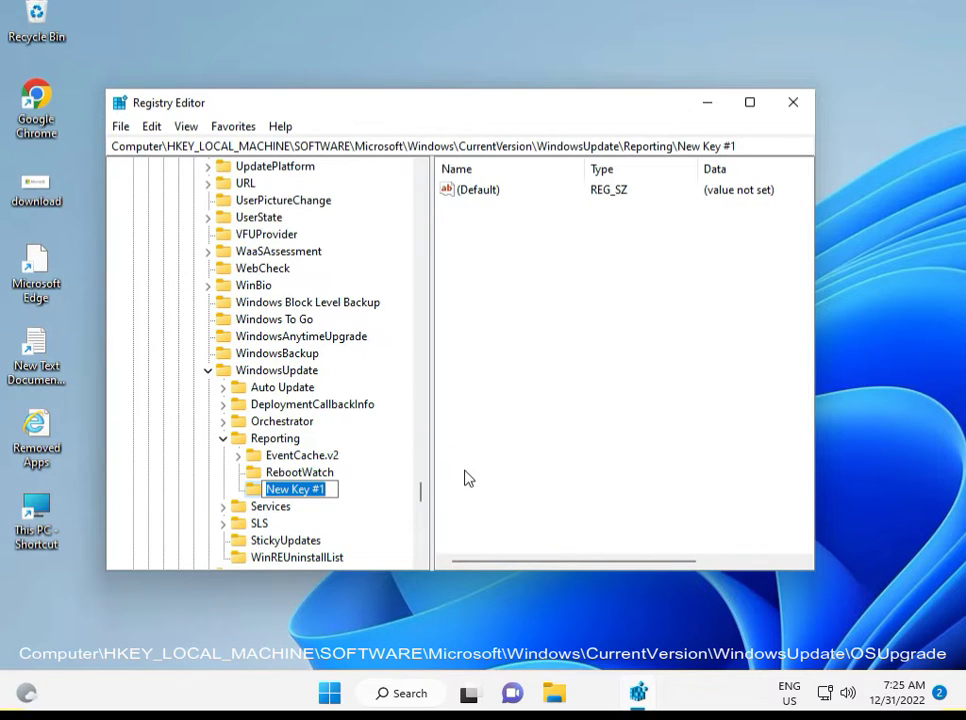
click(472, 486)
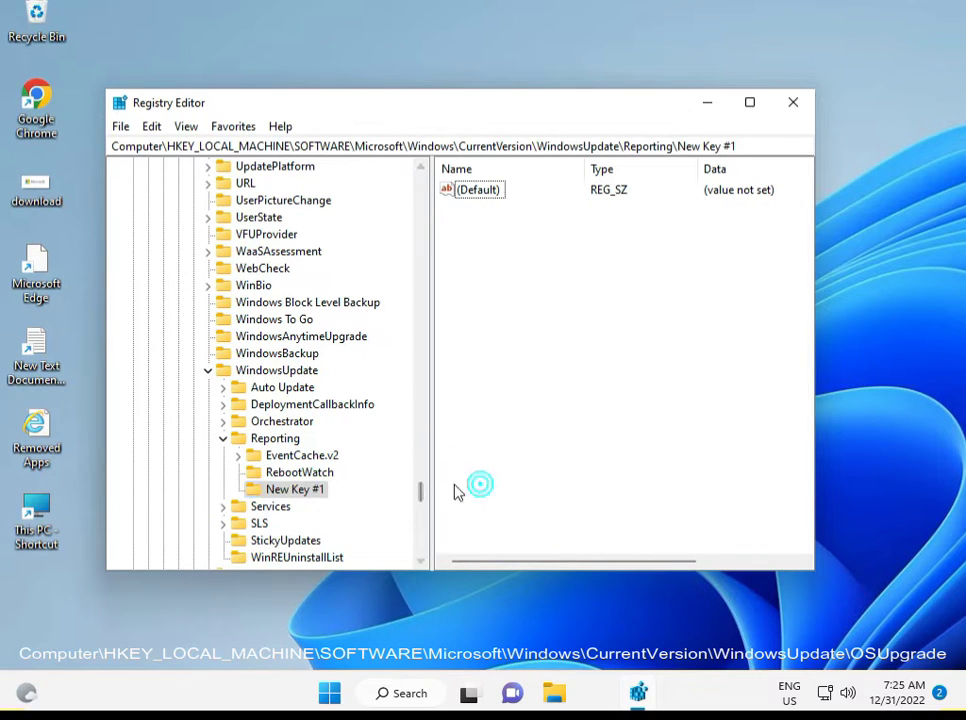
Add a new key named OsUpgrade under WindowsUpdate.
click(223, 438)
click(240, 370)
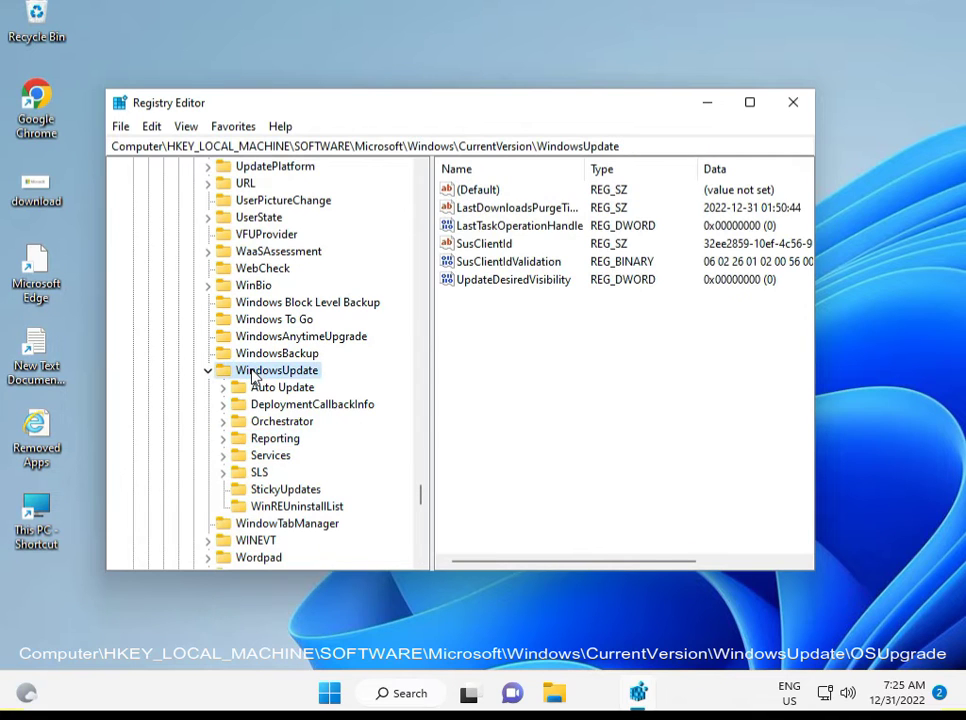
right_click(253, 375)
mouse_move(298, 402)
click(466, 403)
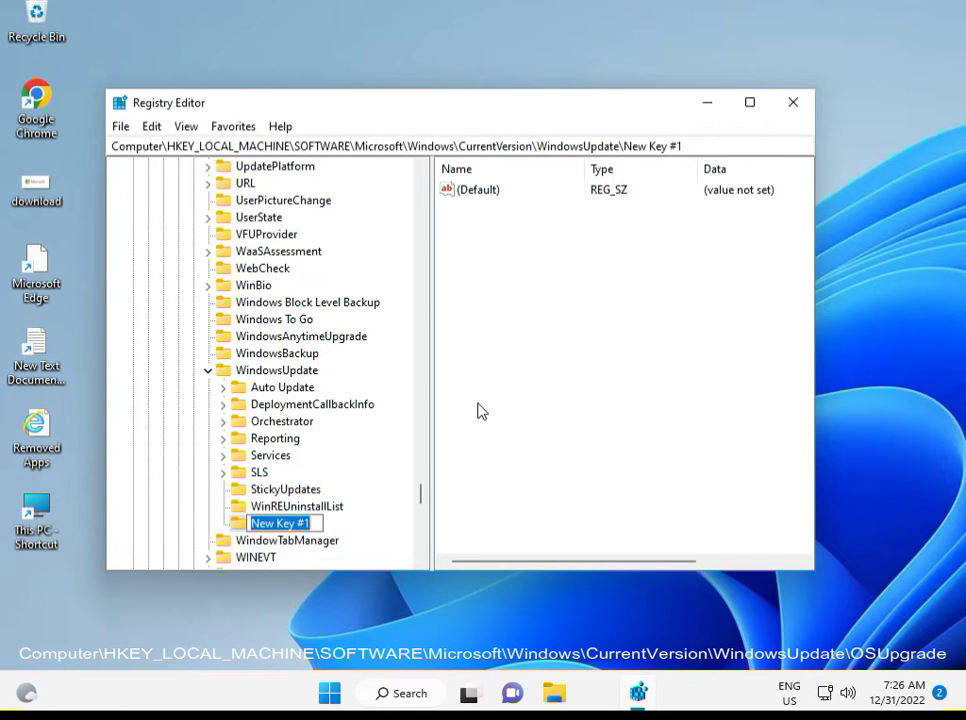
text(Os)
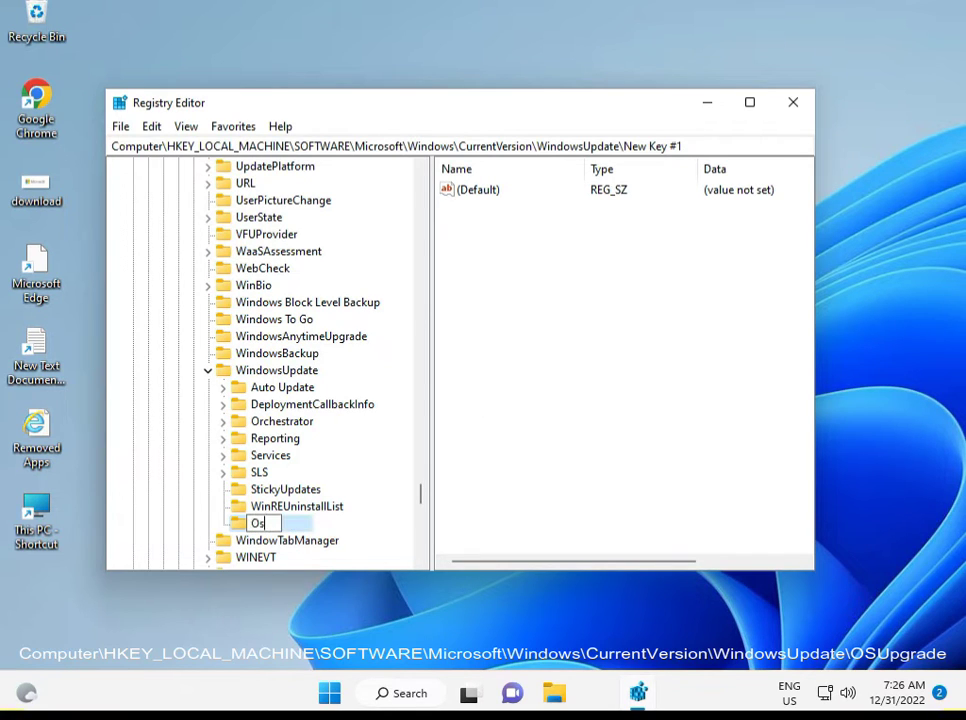
text(Upgra)
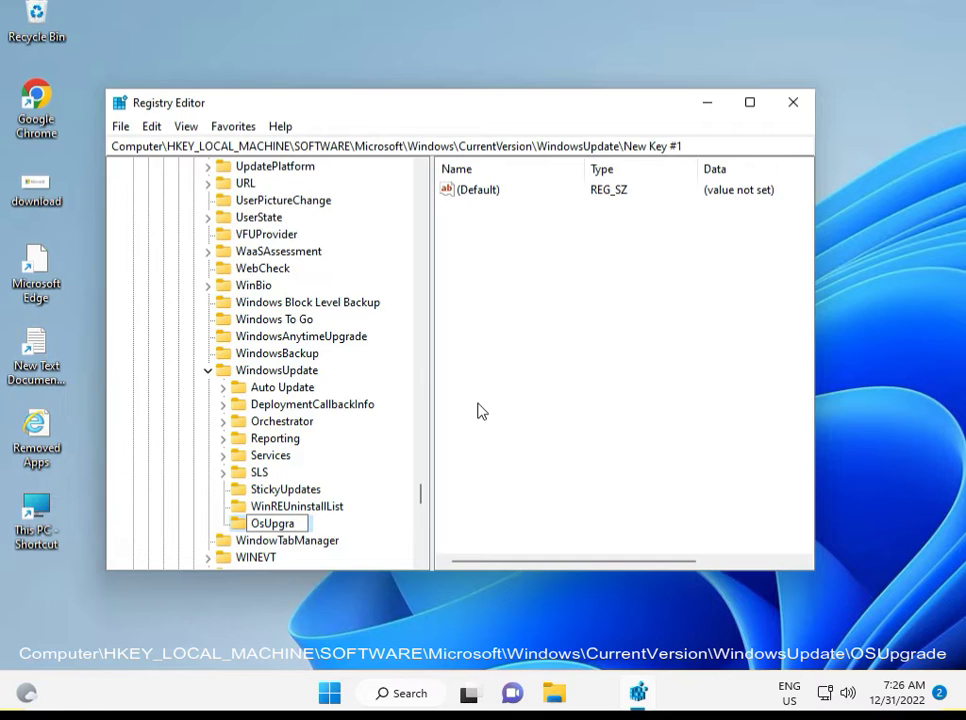
text(de)
key(Return)
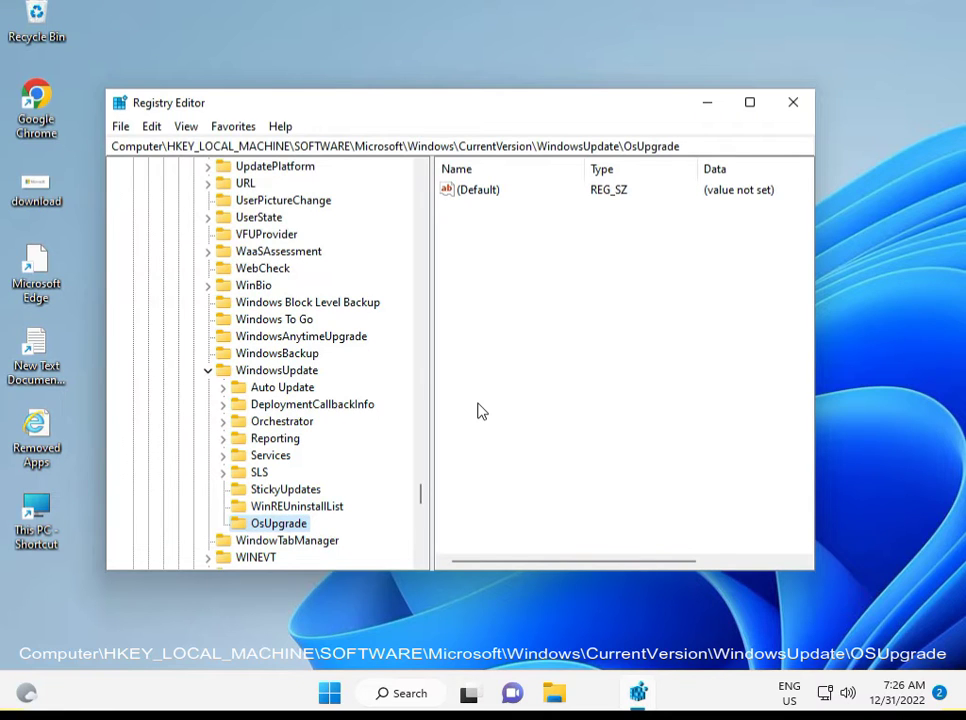
mouse_move(453, 706)
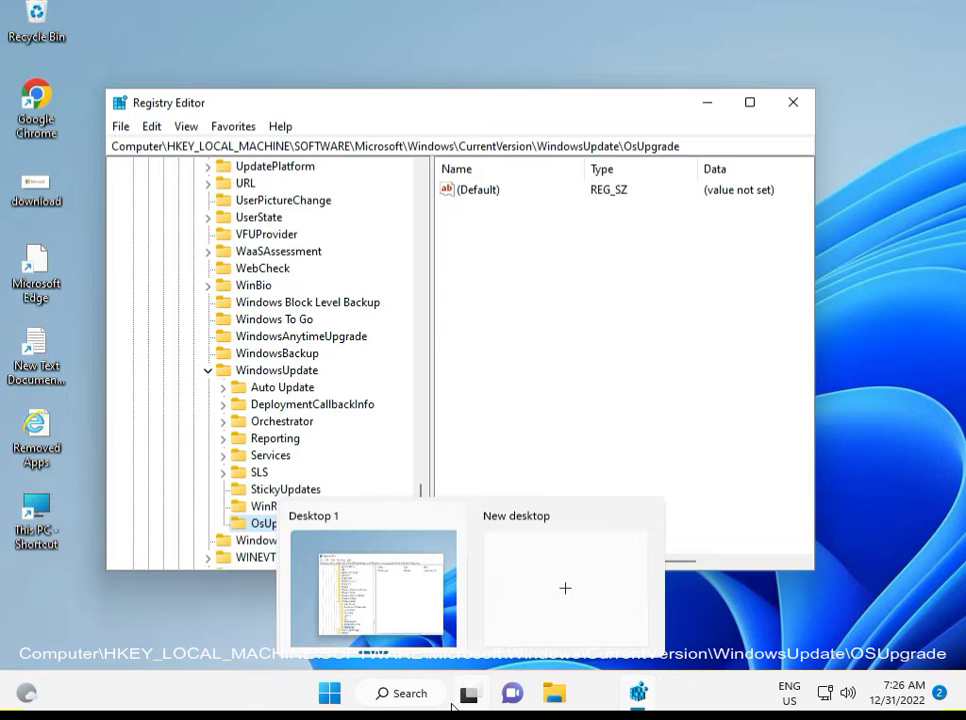
Create a DWORD (32-bit) value in OsUpgrade named Allosupgrade.
right_click(548, 358)
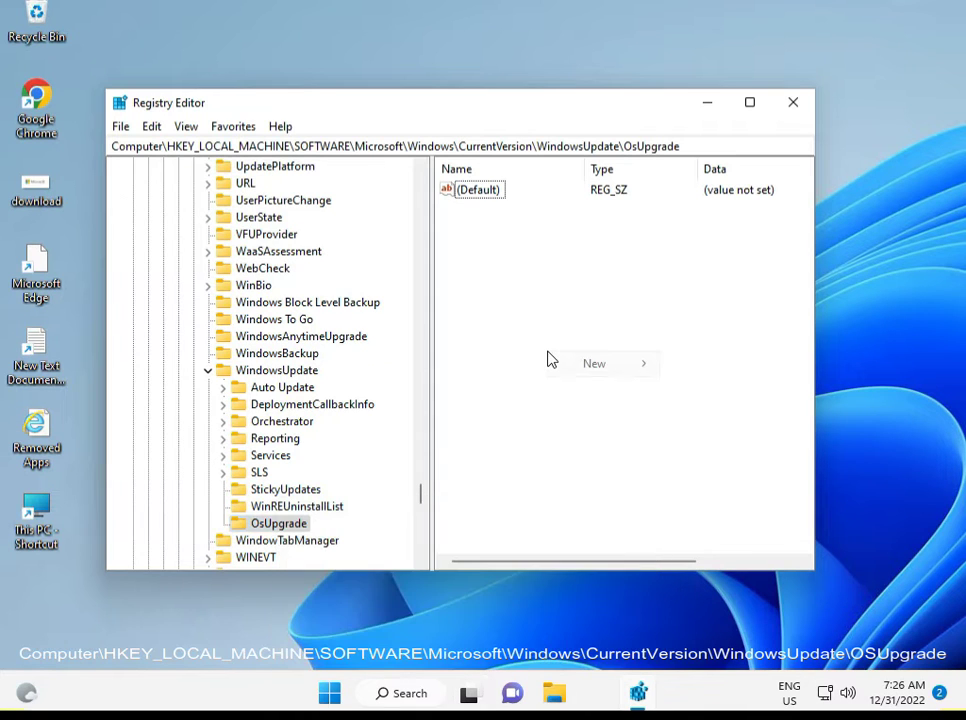
mouse_move(578, 372)
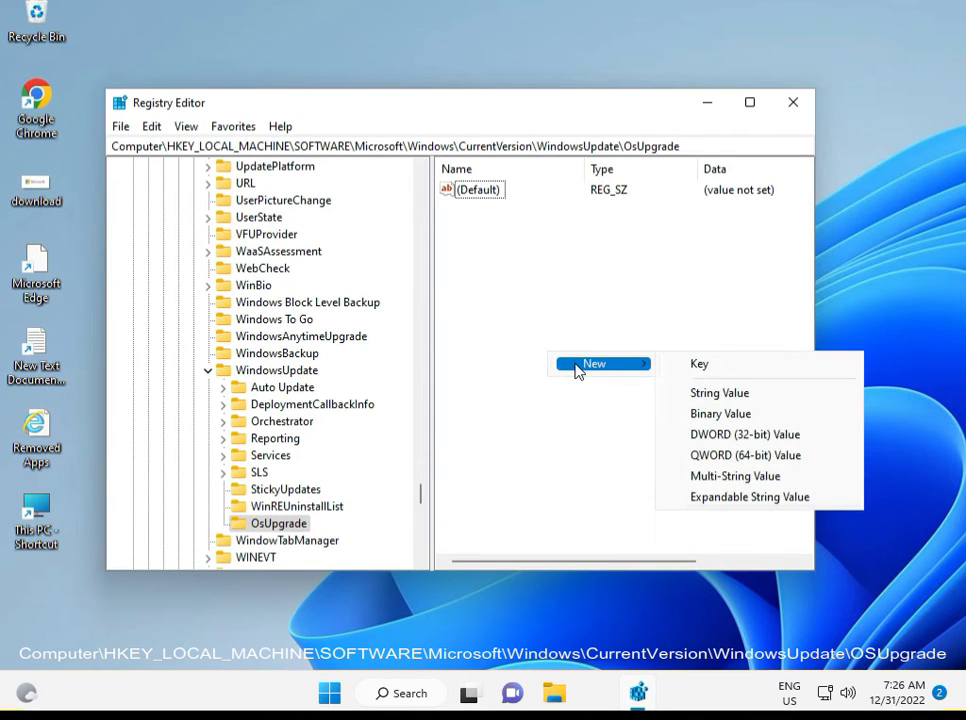
click(703, 436)
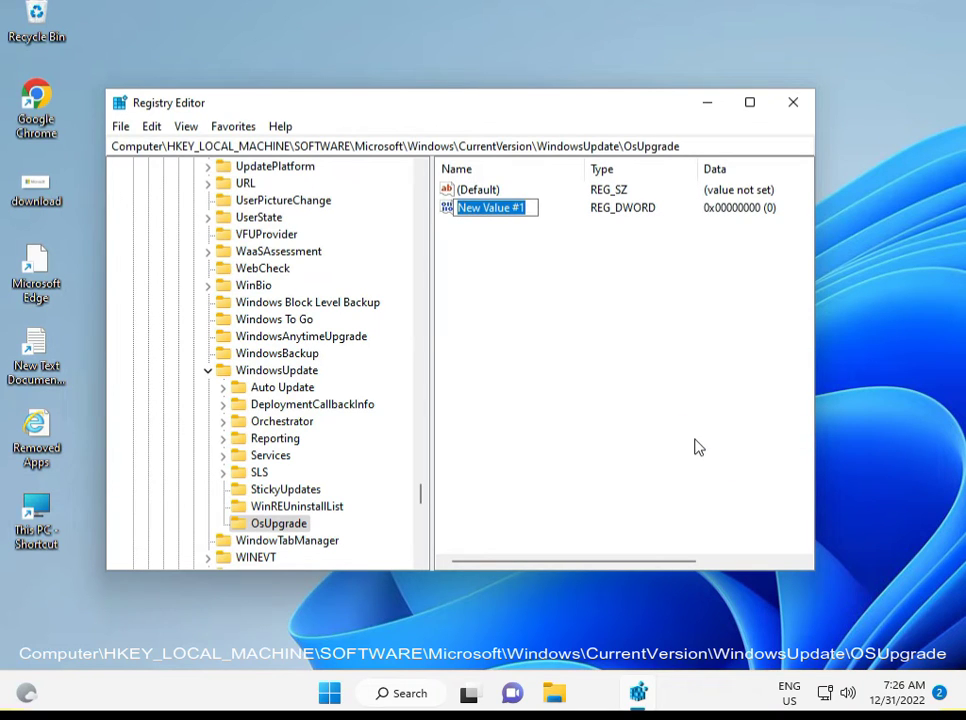
text(A)
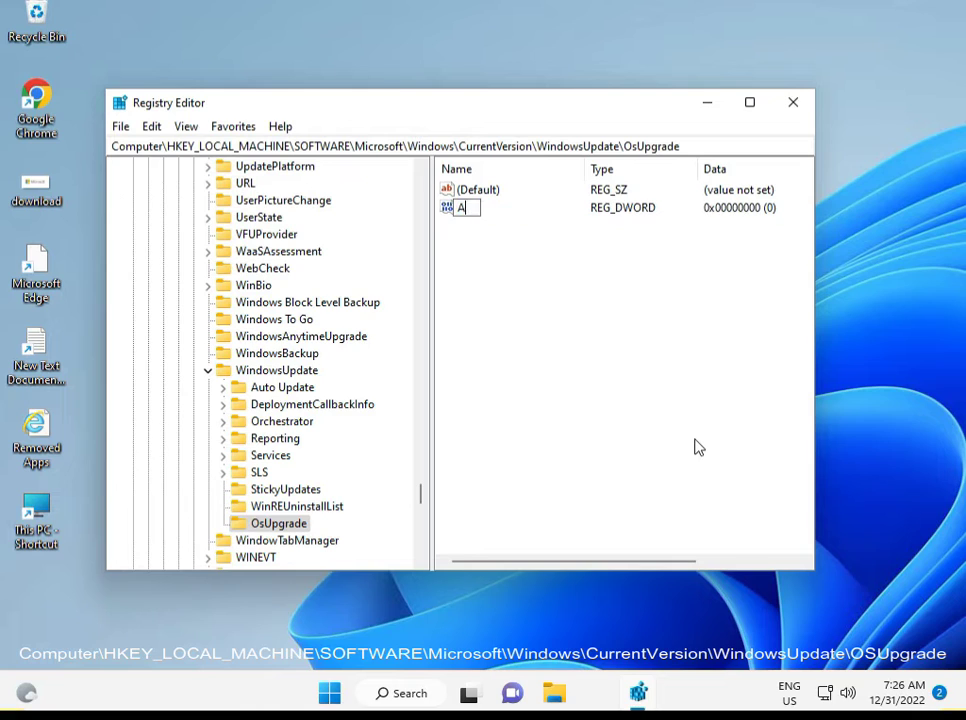
text(llOSUpgr)
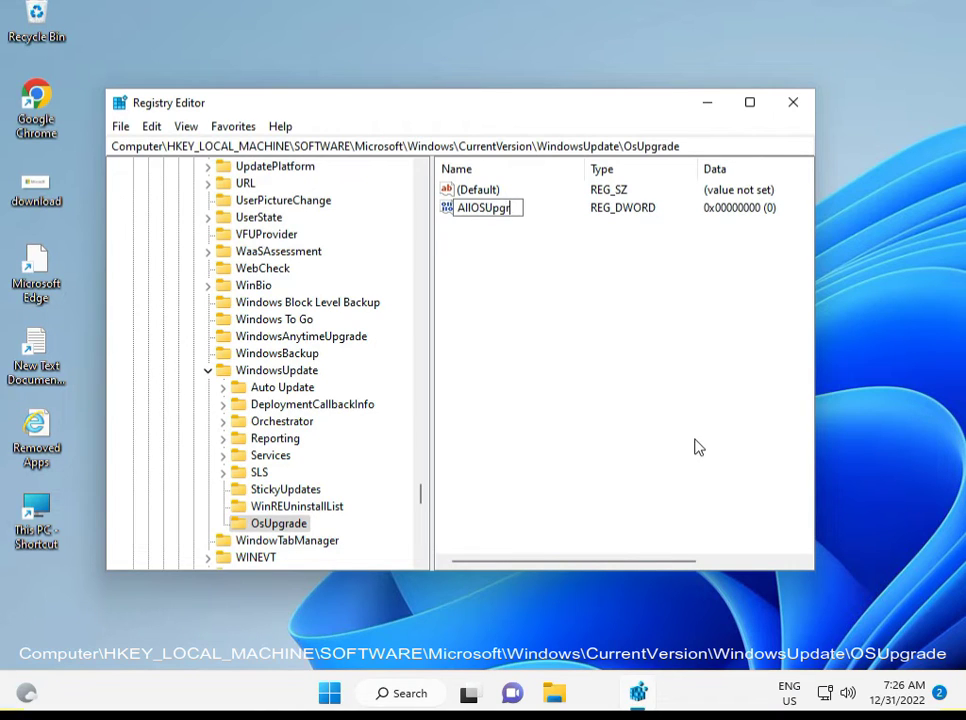
text(ade)
key(Left)
key(Left)
key(Left)
key(Left)
key(Left)
key(Left)
key(BackSpace)
key(BackSpace)
key(BackSpace)
text(osu)
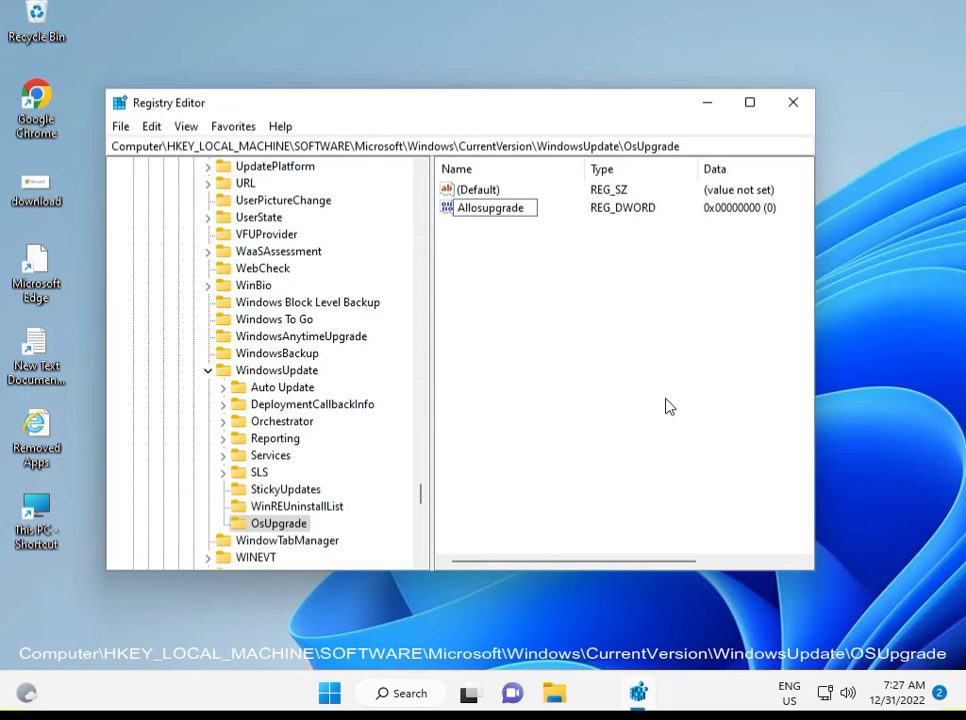
click(665, 401)
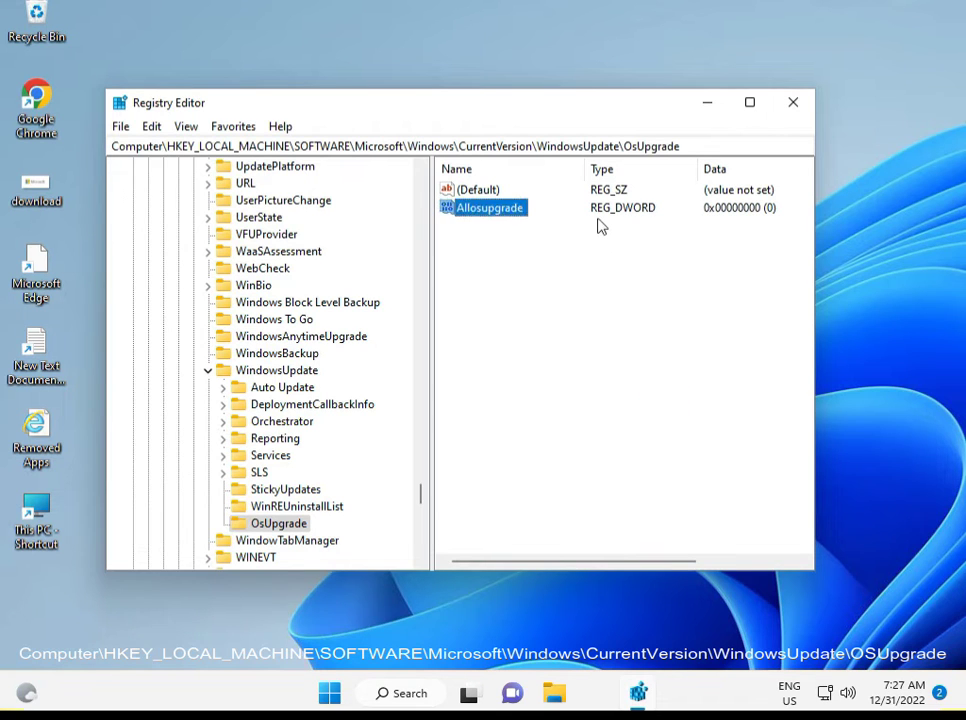
Set the Allosupgrade value data to 1.
click(503, 211)
double_click(503, 214)
text(1)
click(366, 338)
Close Registry Editor and launch services.msc from the Run dialog.
click(795, 102)
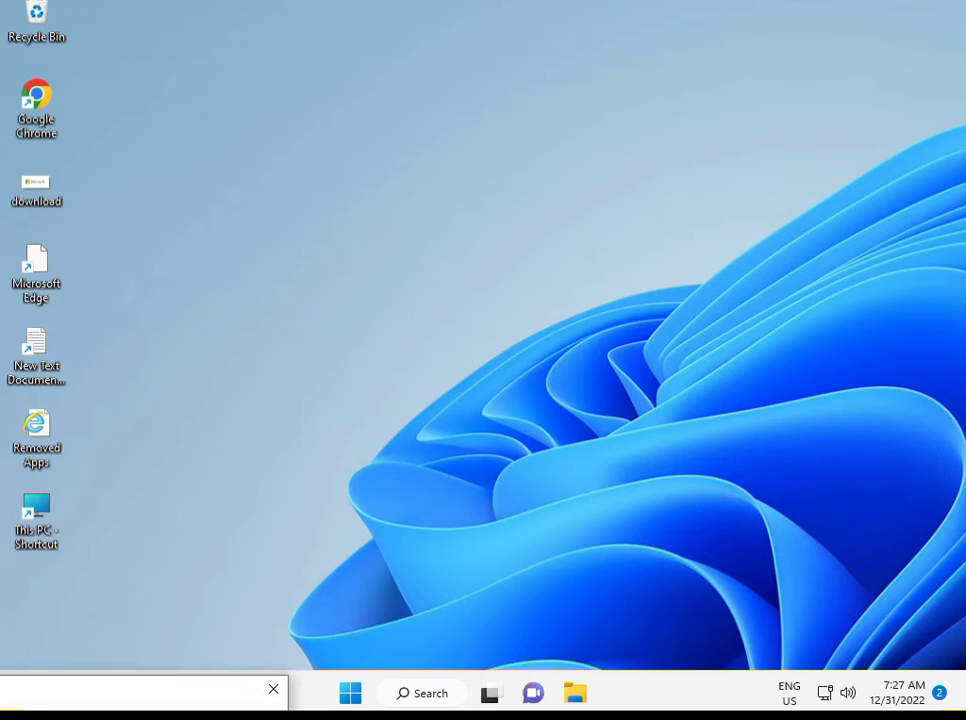
click(273, 689)
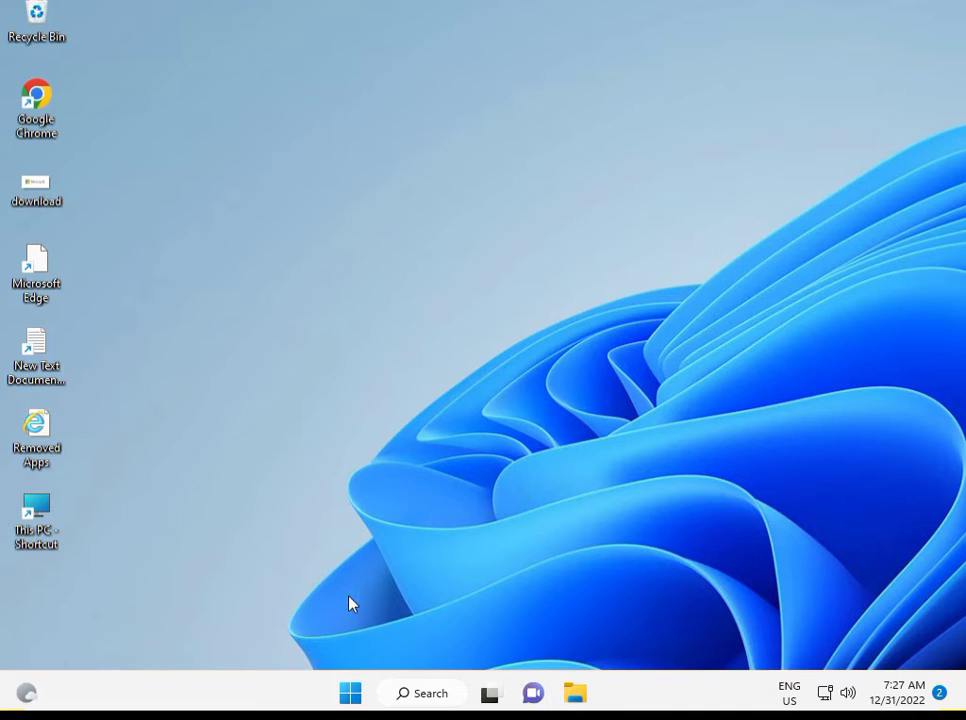
key(super+r)
text(servic)
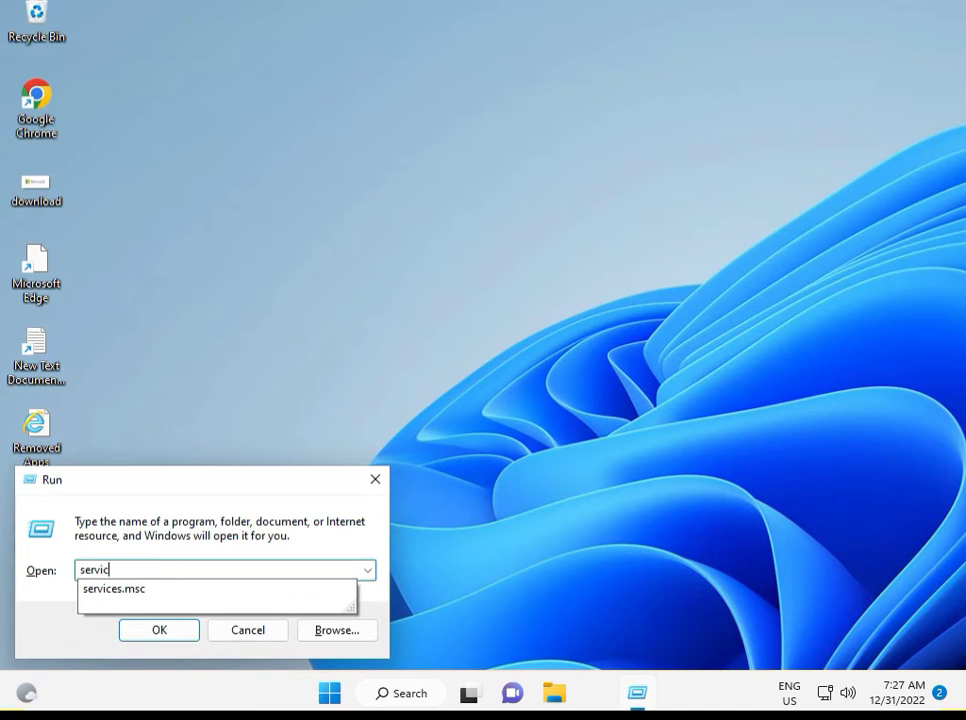
key(Down)
key(Return)
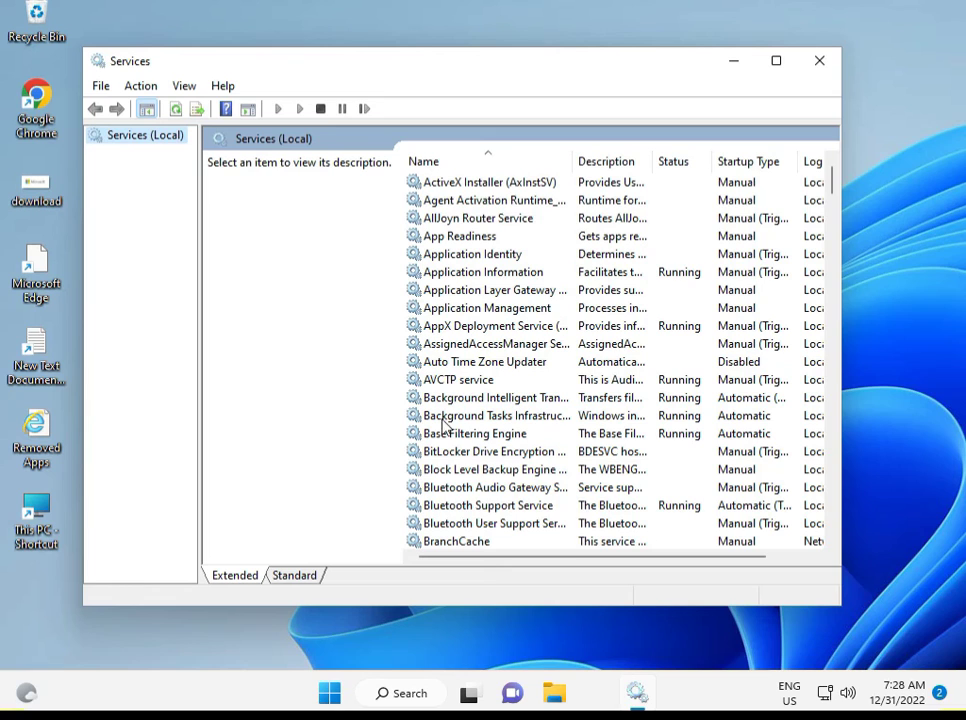
Restart Background Intelligent Transfer Service, then close the Services window.
click(474, 399)
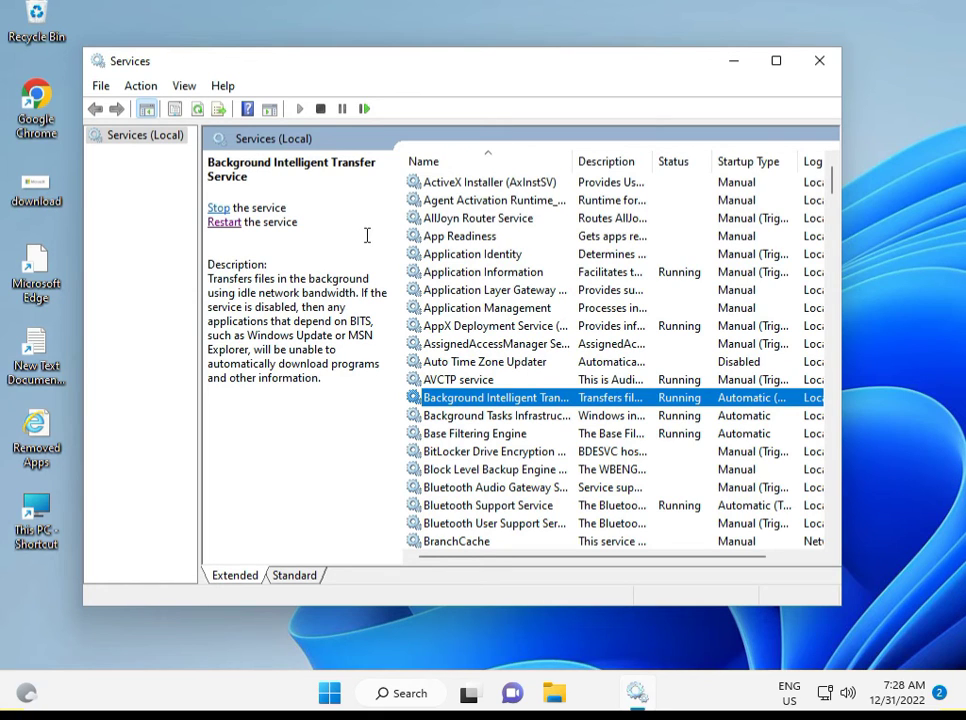
click(224, 223)
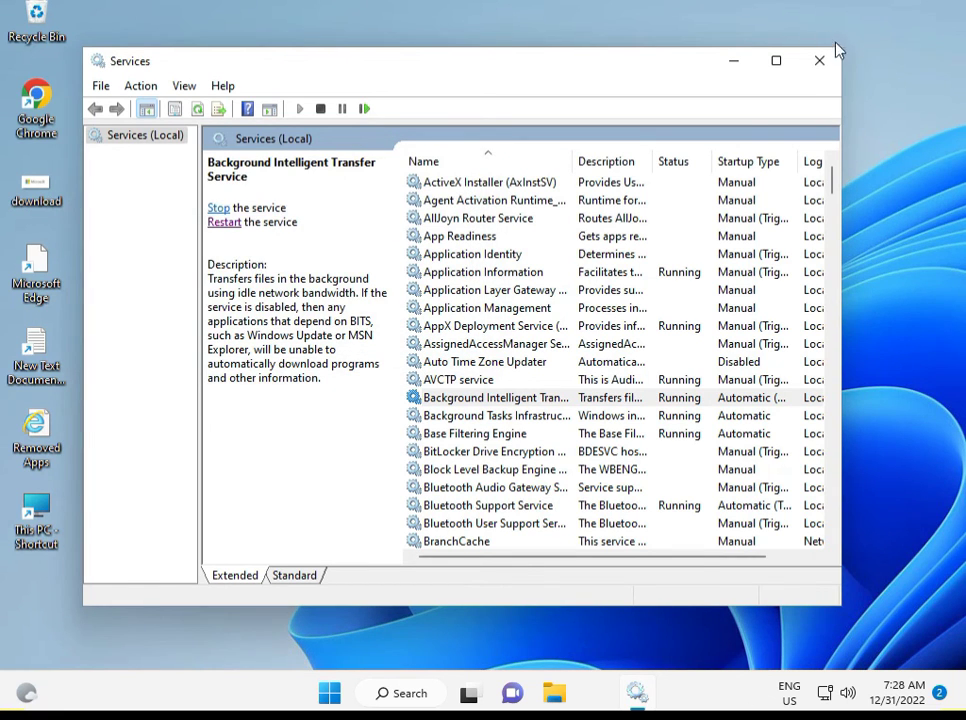
click(819, 60)
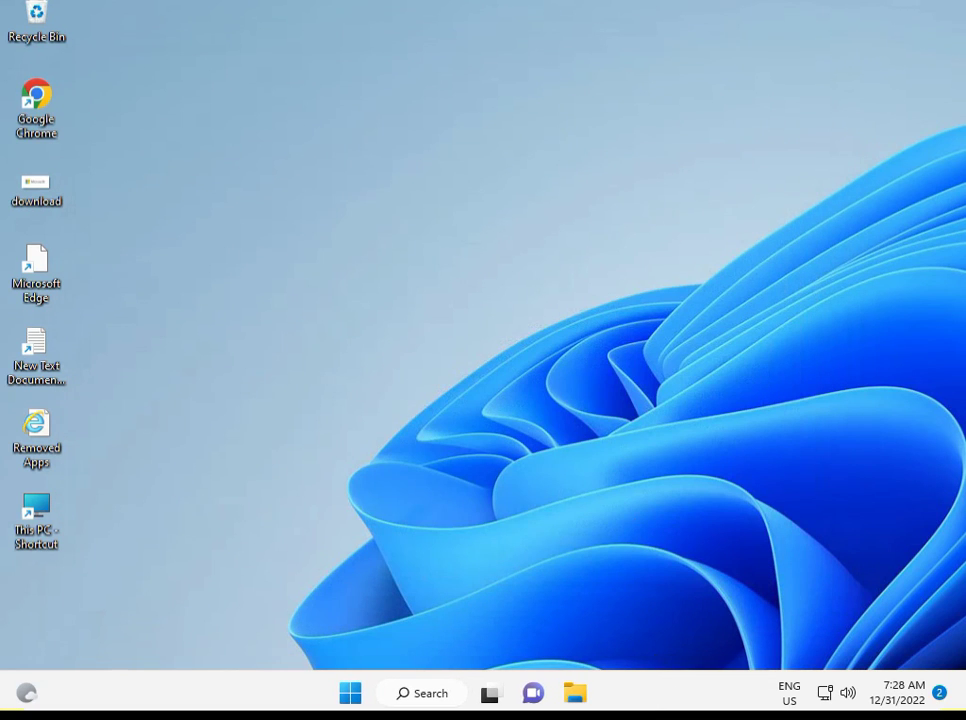